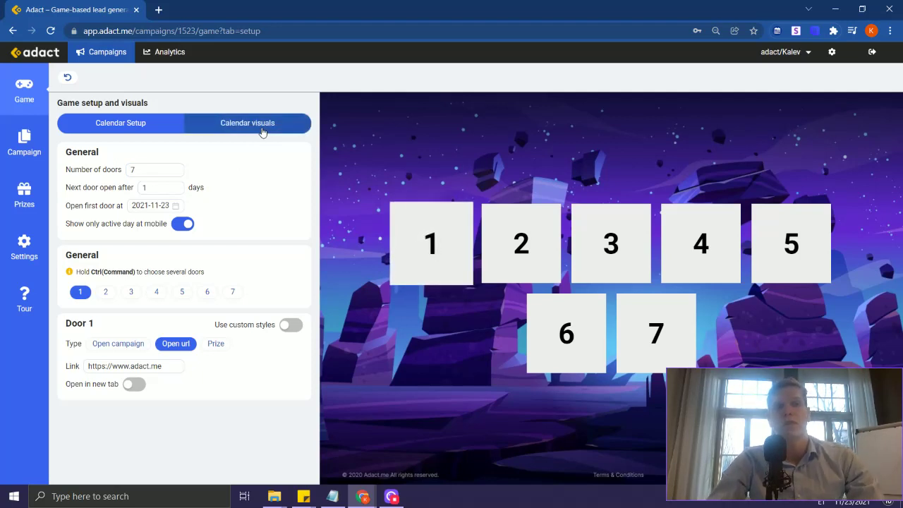
Step: Open the calendar visuals, try the Small and Large door sizes, and settle on Medium
click(252, 130)
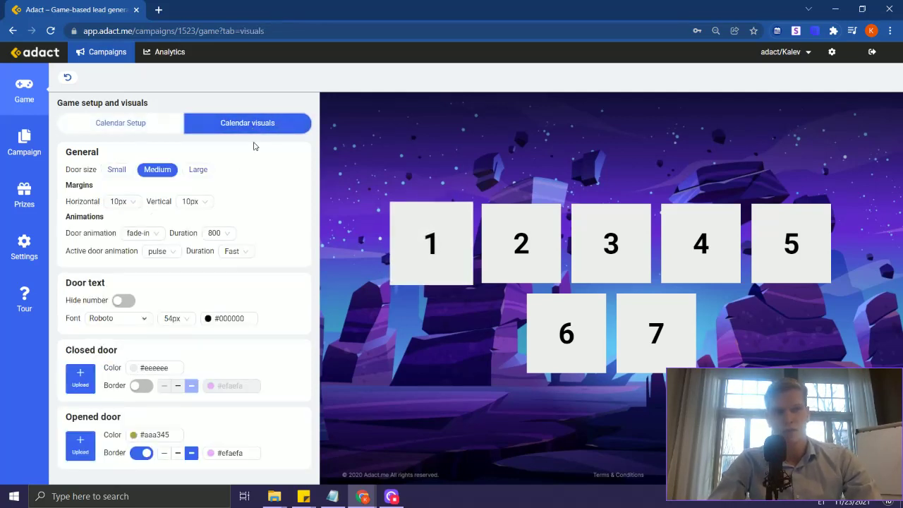
click(113, 172)
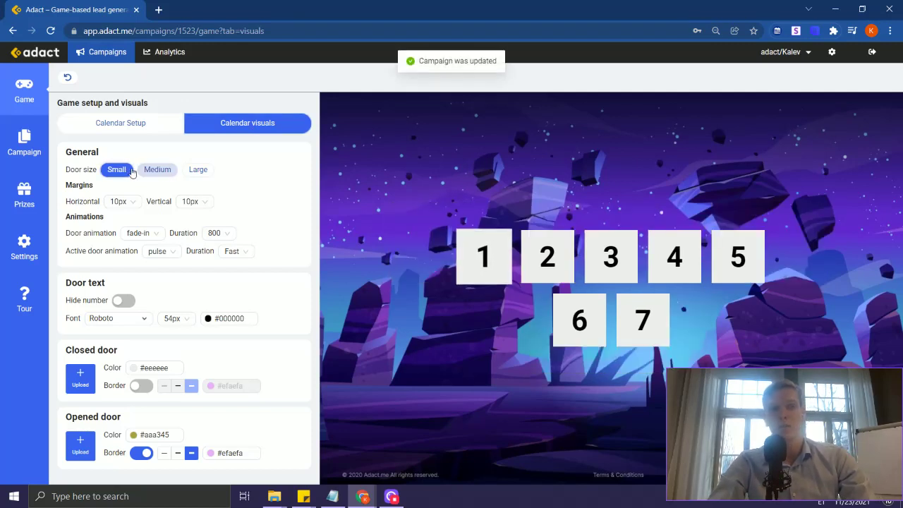
click(202, 173)
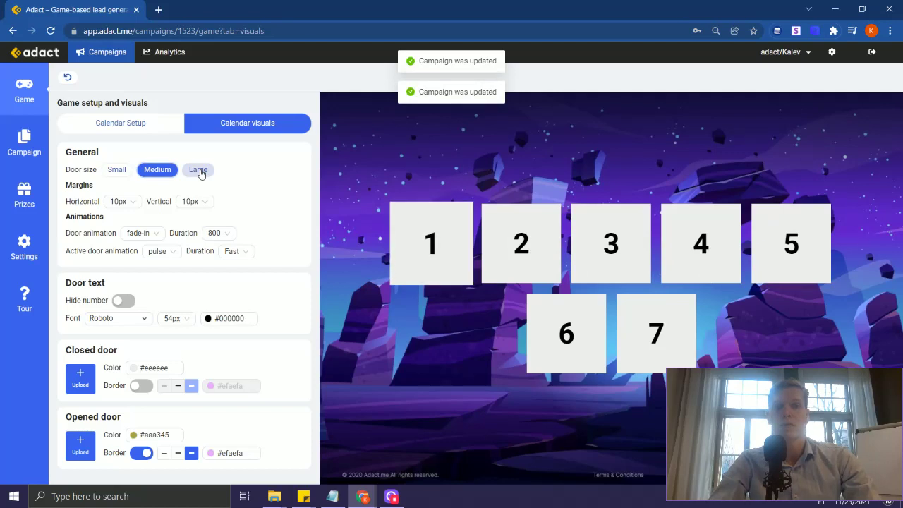
click(198, 170)
click(157, 173)
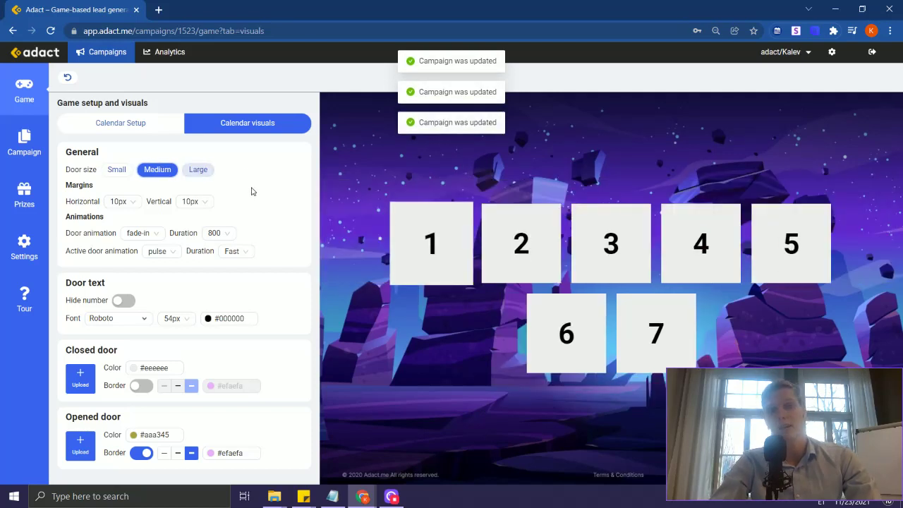
Step: Set both the horizontal and vertical door margins to 0px
click(128, 204)
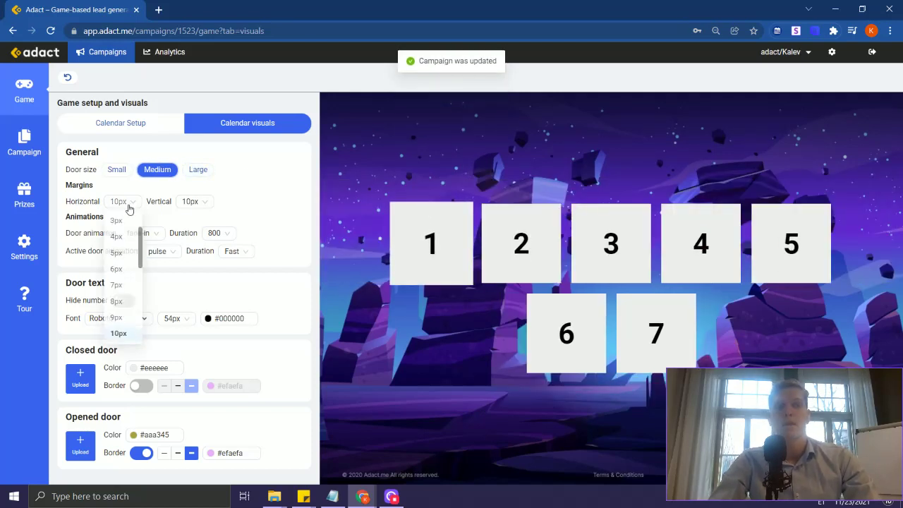
scroll(122, 240, up, 1)
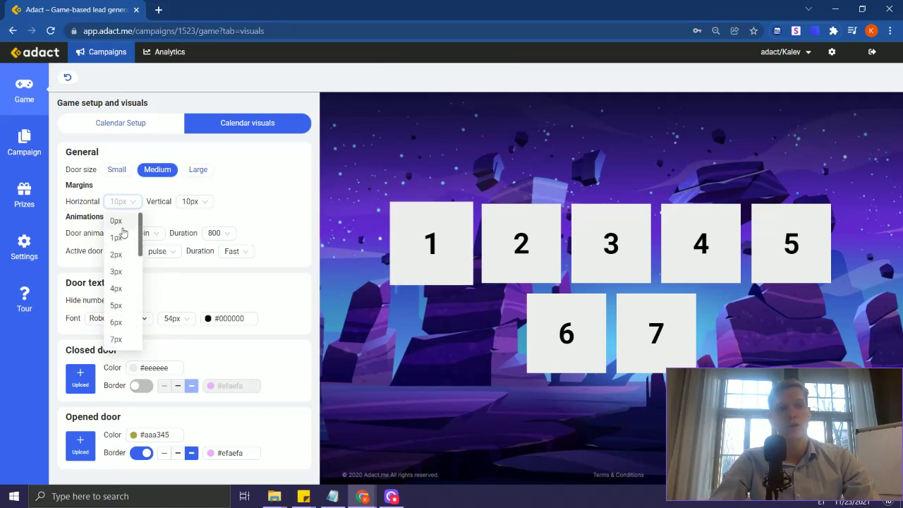
click(126, 224)
click(192, 202)
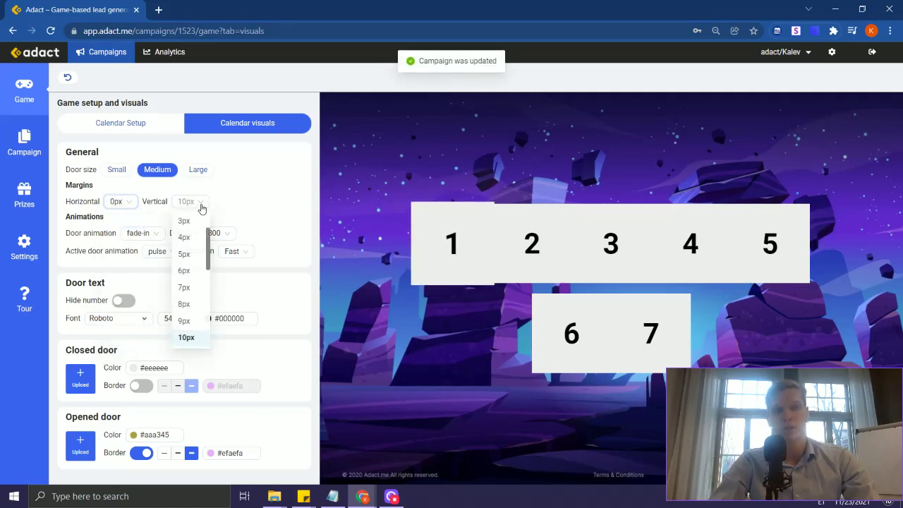
scroll(187, 236, up, 1)
click(184, 222)
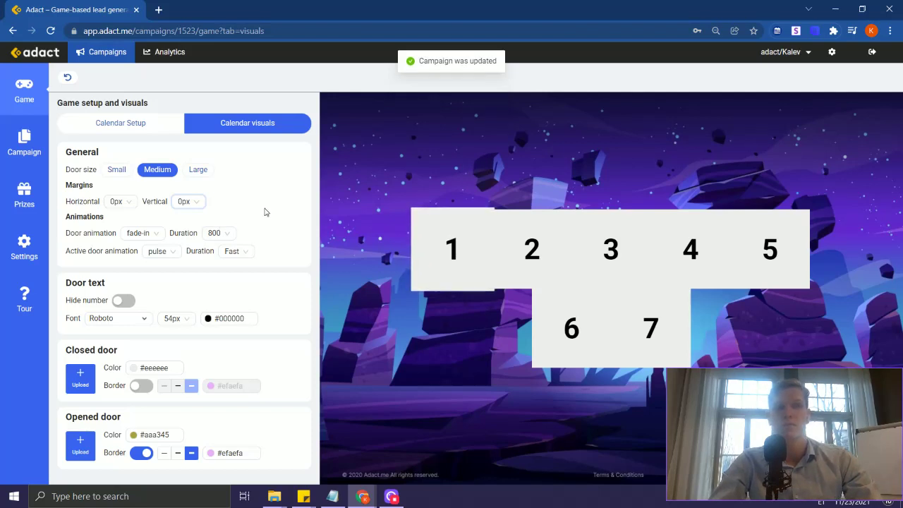
Step: Set the door animation to bounce and check the available active door animations without changing the selection
click(150, 235)
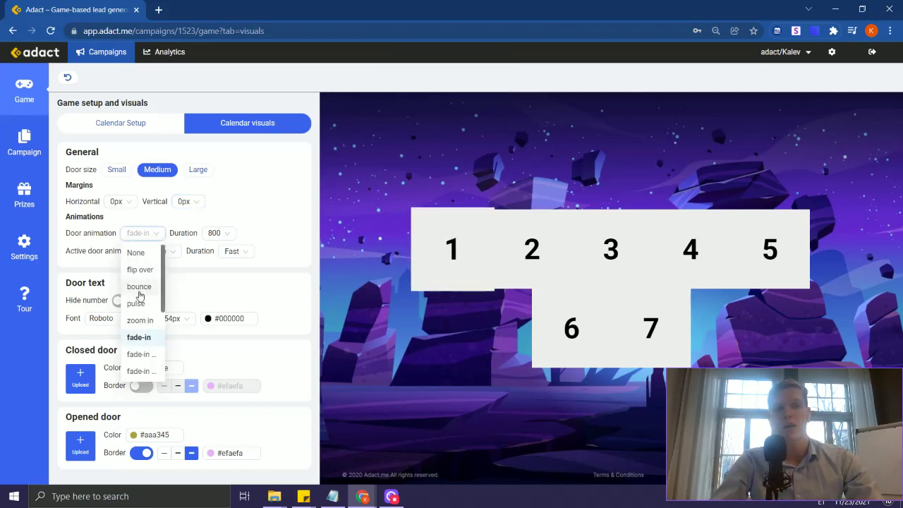
click(140, 286)
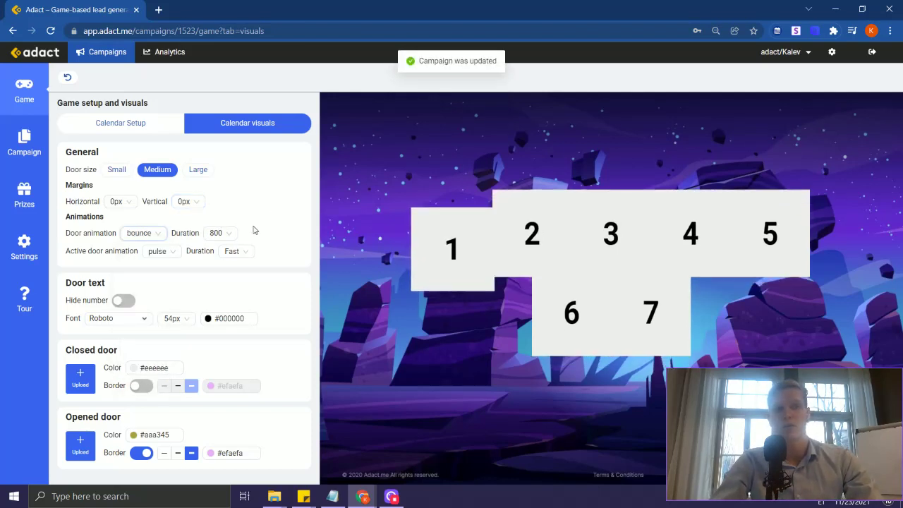
click(158, 255)
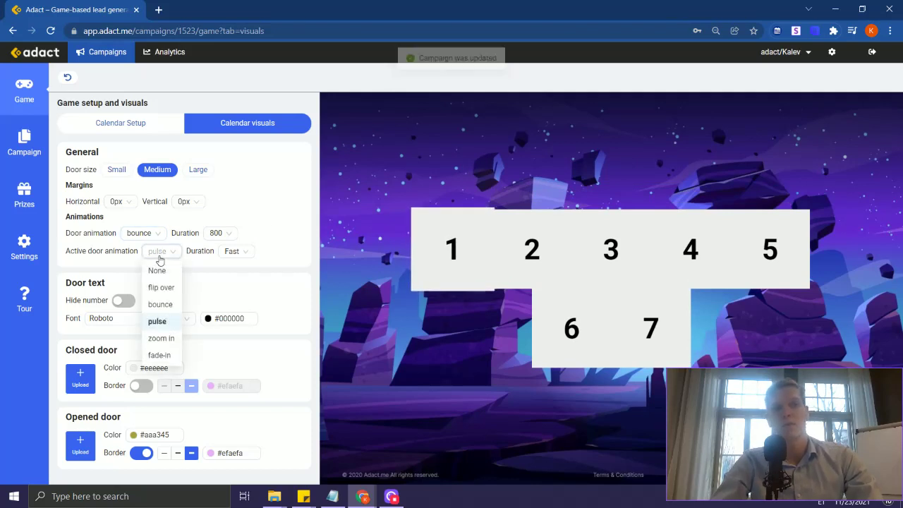
click(275, 244)
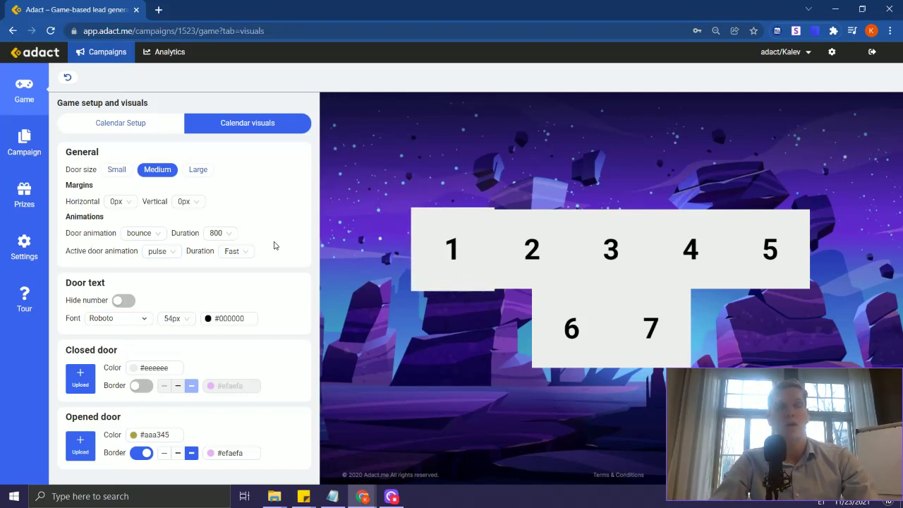
Step: Upload the advent1 snowflake image from the Advent folder as the general closed door picture
click(80, 382)
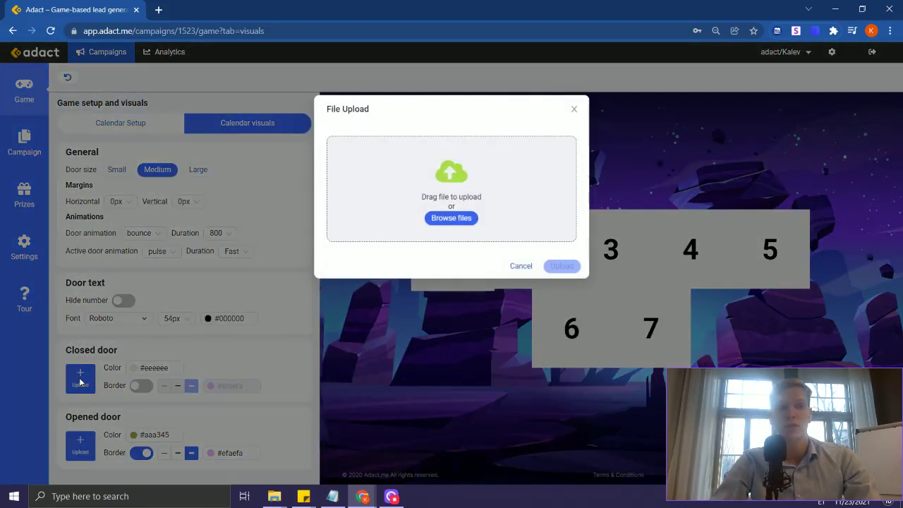
mouse_move(275, 496)
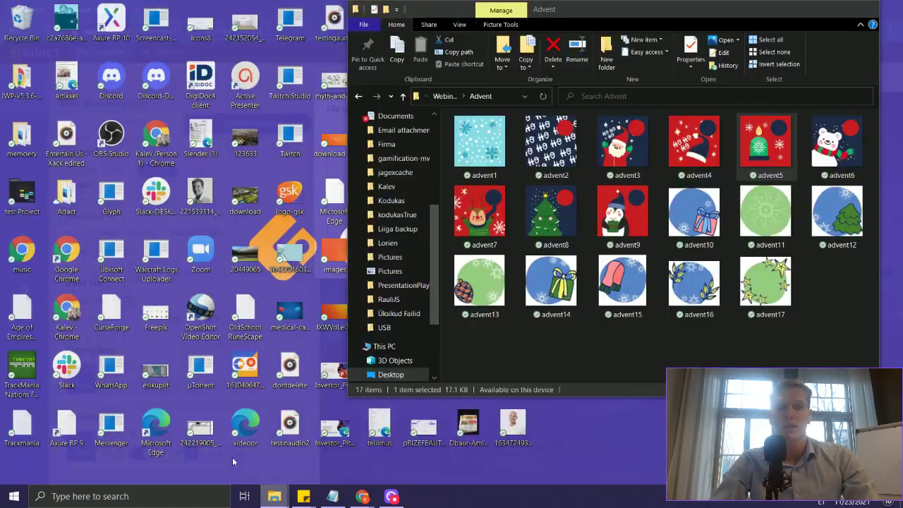
click(232, 457)
click(492, 158)
drag(538, 260, 431, 141)
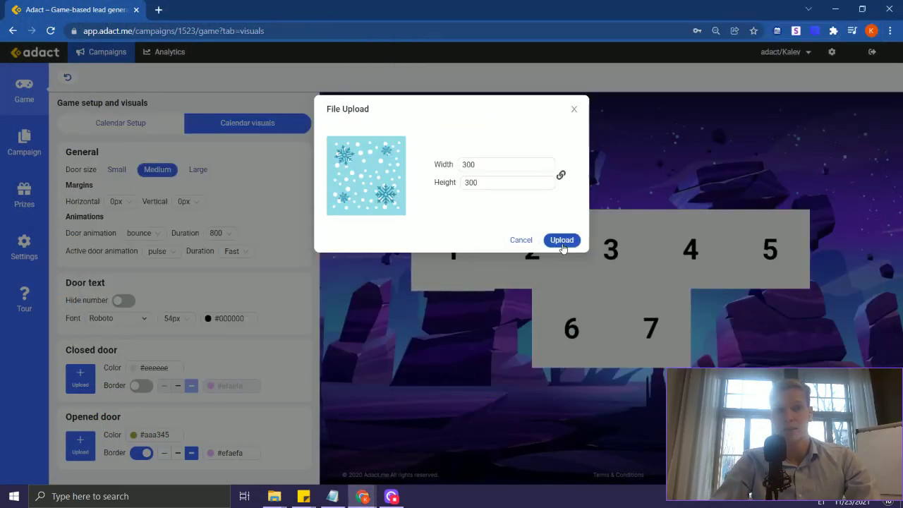
click(561, 240)
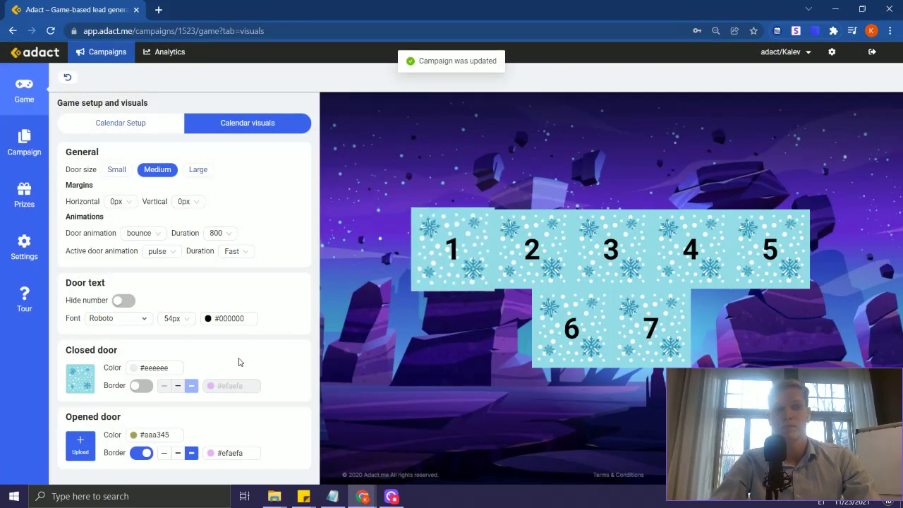
Step: Turn off the general opened door border and upload the advent5 candle image as the opened door picture
click(145, 454)
click(80, 444)
key(alt+Tab)
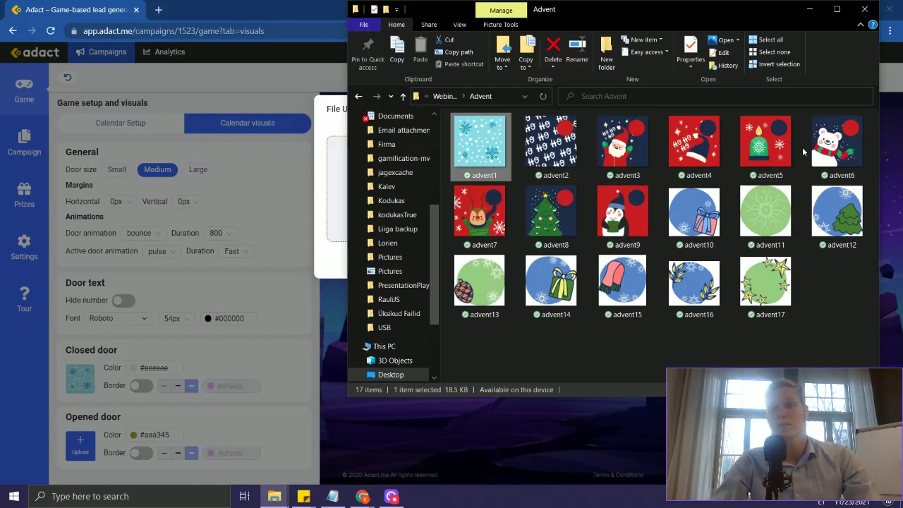
drag(774, 141, 487, 214)
key(alt+Tab)
click(560, 240)
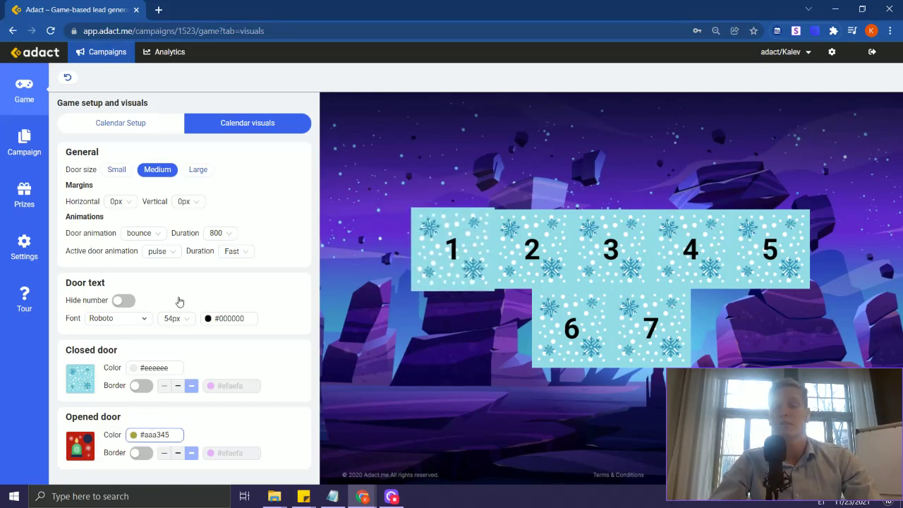
Step: In the calendar setup, enable custom styles for door 1 and turn off its closed and opened door borders
click(146, 124)
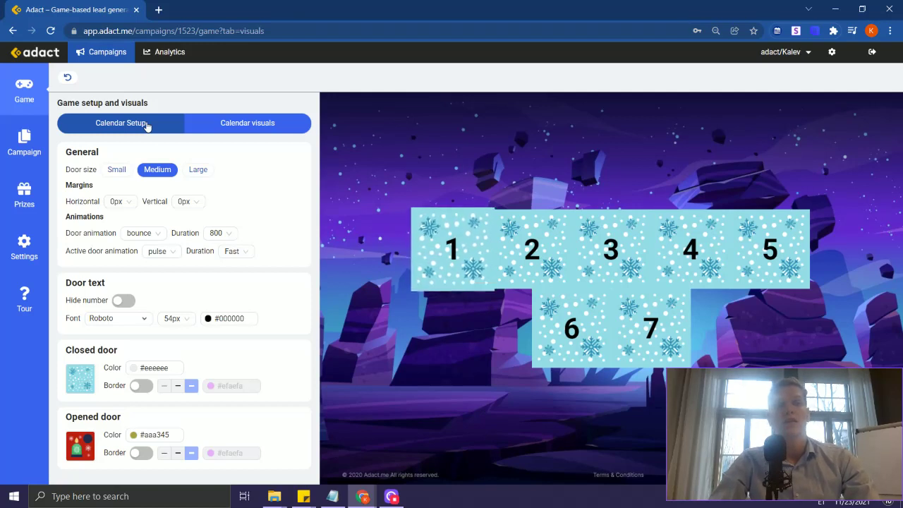
click(124, 123)
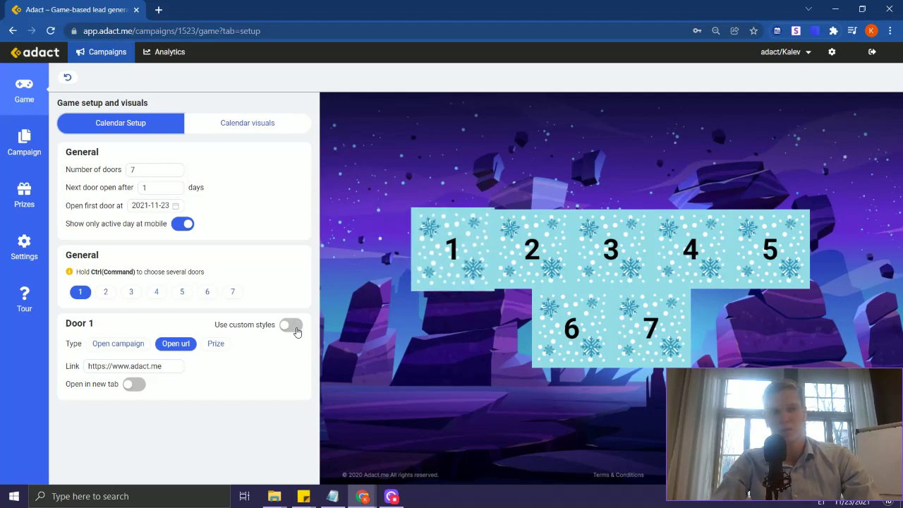
click(296, 329)
scroll(151, 417, down, 1)
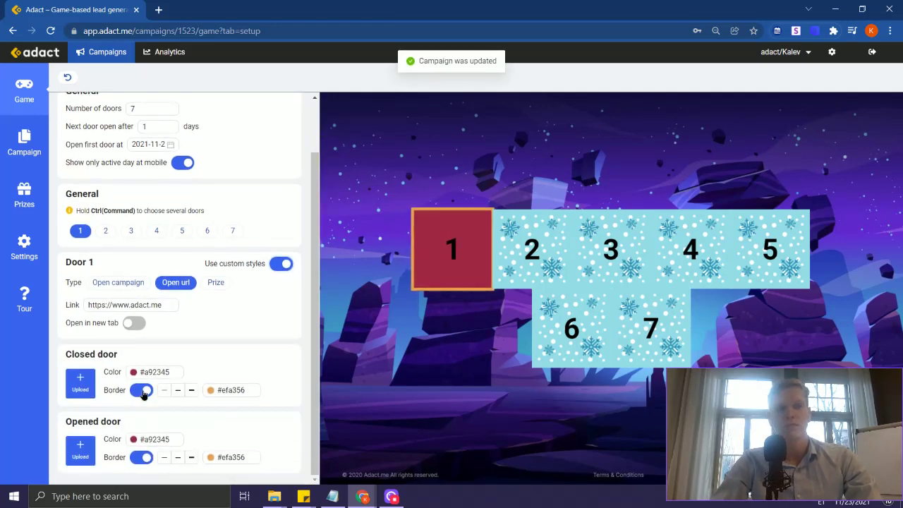
click(141, 389)
click(141, 456)
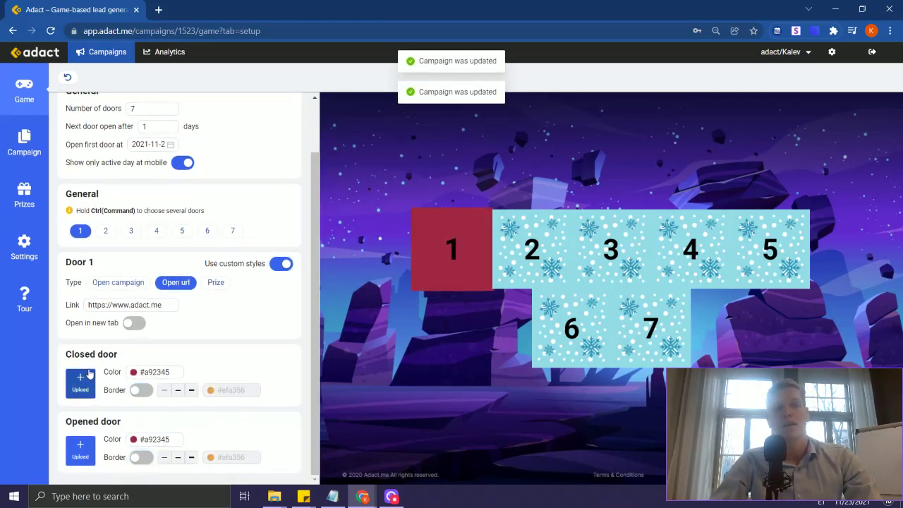
Step: Upload the advent8 Christmas tree image as the closed picture of door 1
click(87, 383)
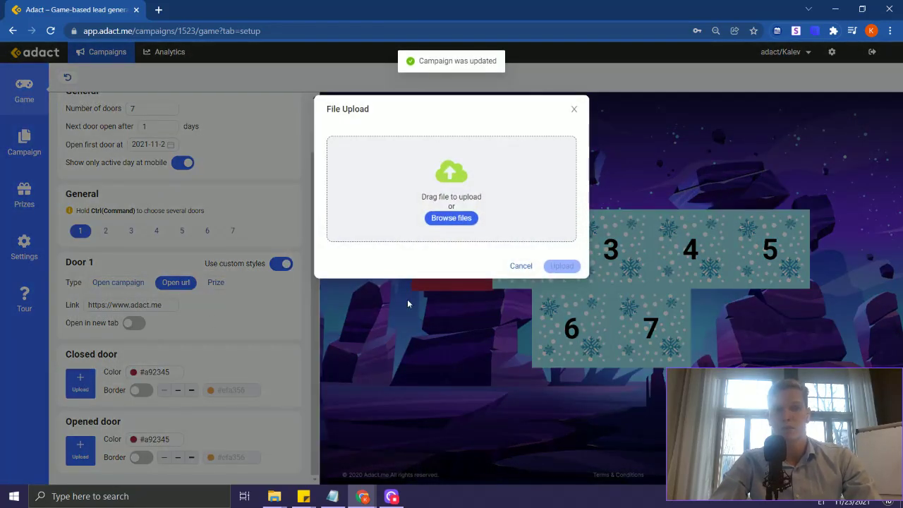
key(alt+Tab)
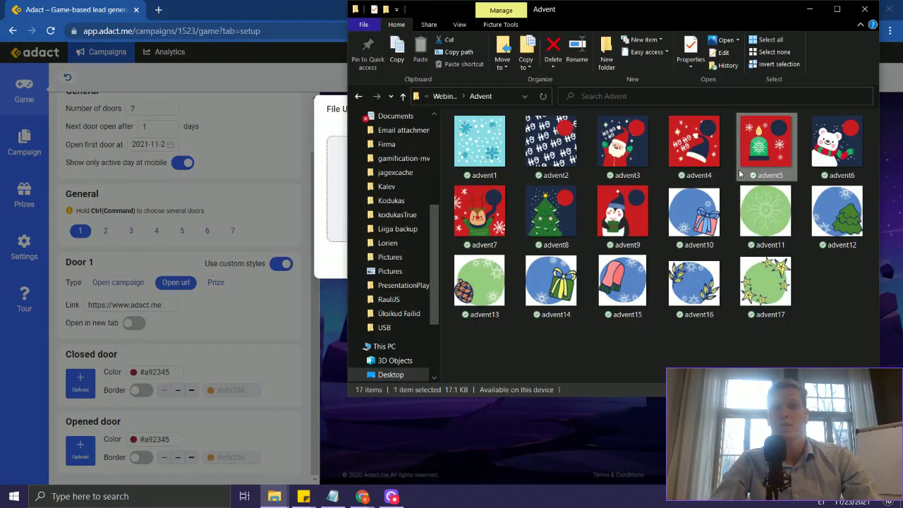
click(559, 220)
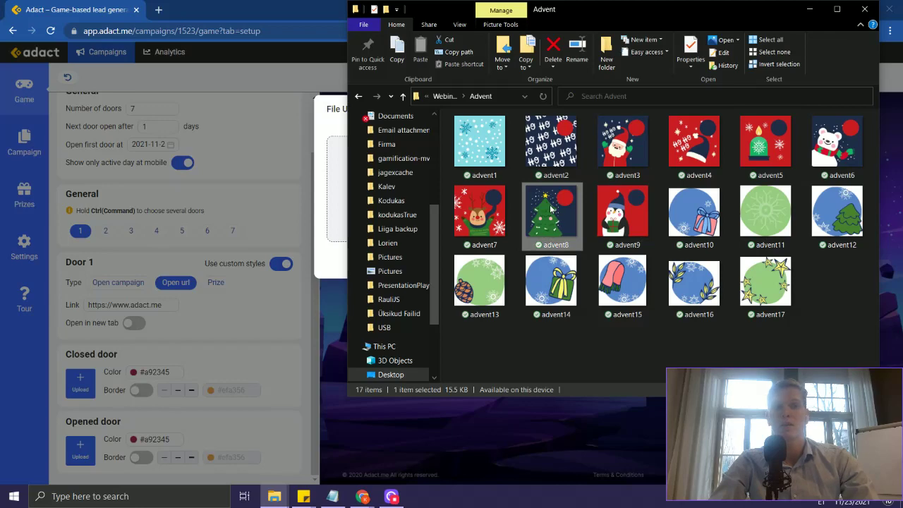
drag(551, 208, 393, 173)
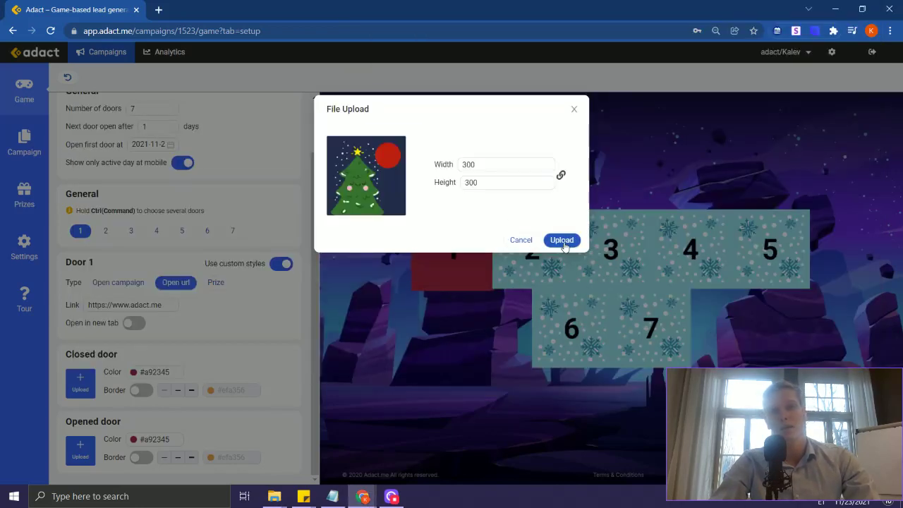
click(562, 240)
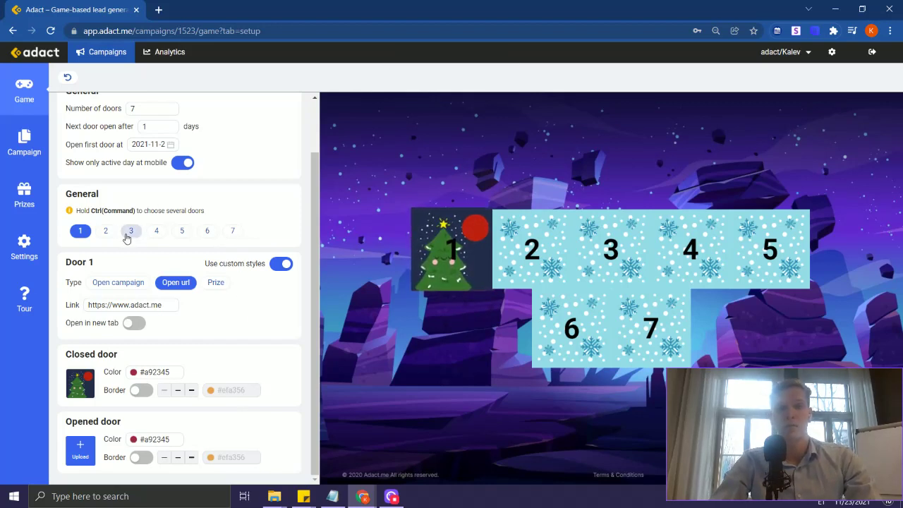
Step: Select doors 3, 5 and 6 together and enable custom styles for them
click(128, 233)
ctrl+click(184, 292)
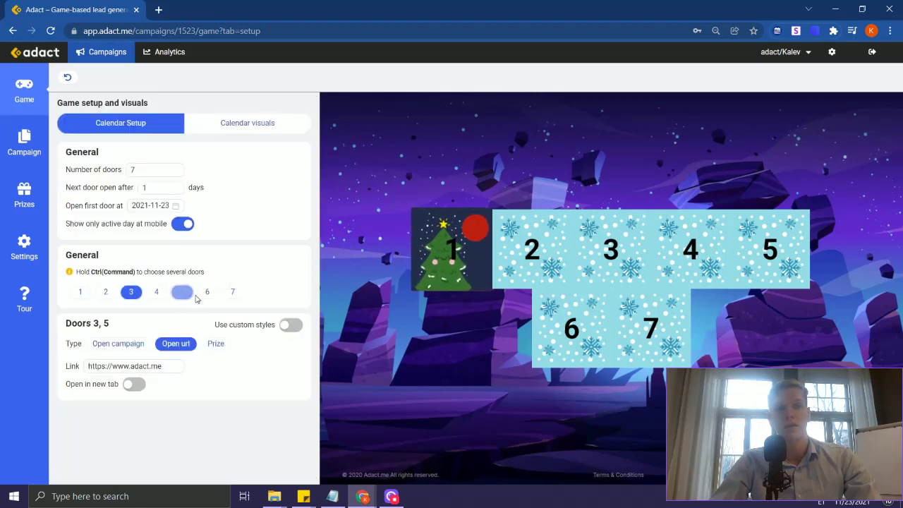
ctrl+click(207, 293)
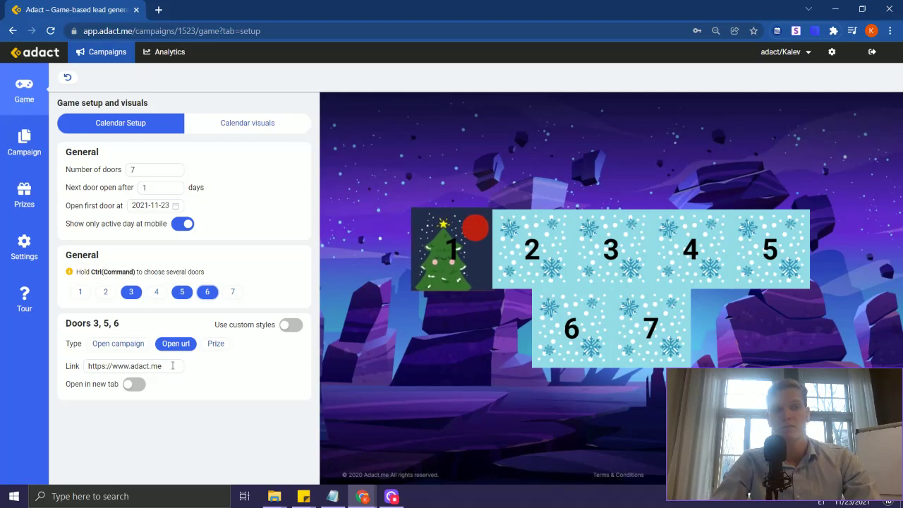
click(290, 325)
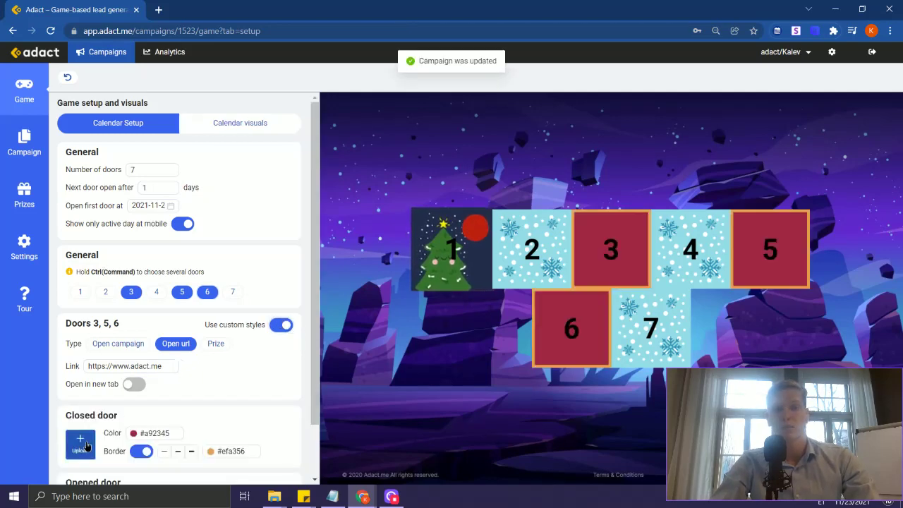
Step: Upload the advent5 candle image as the closed picture of doors 3, 5 and 6 and turn off their closed door border
click(87, 445)
click(449, 217)
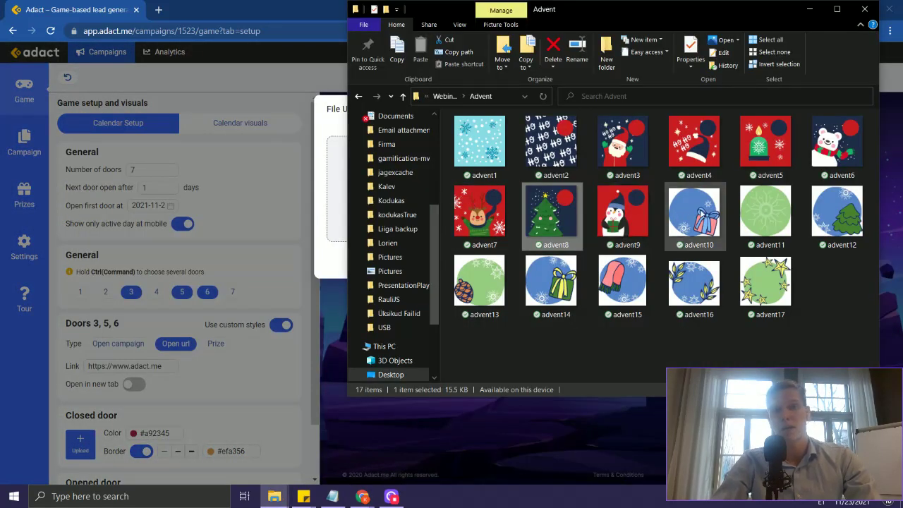
click(768, 155)
drag(765, 145, 557, 238)
click(562, 240)
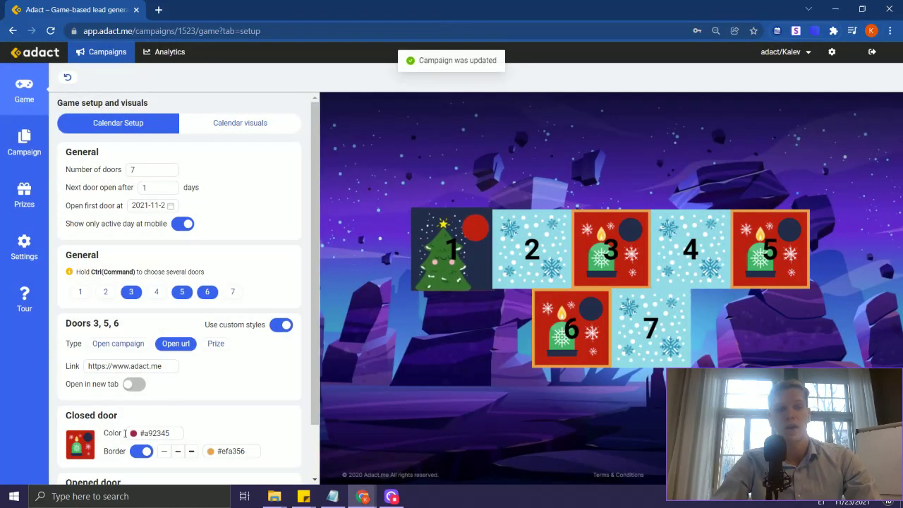
click(141, 450)
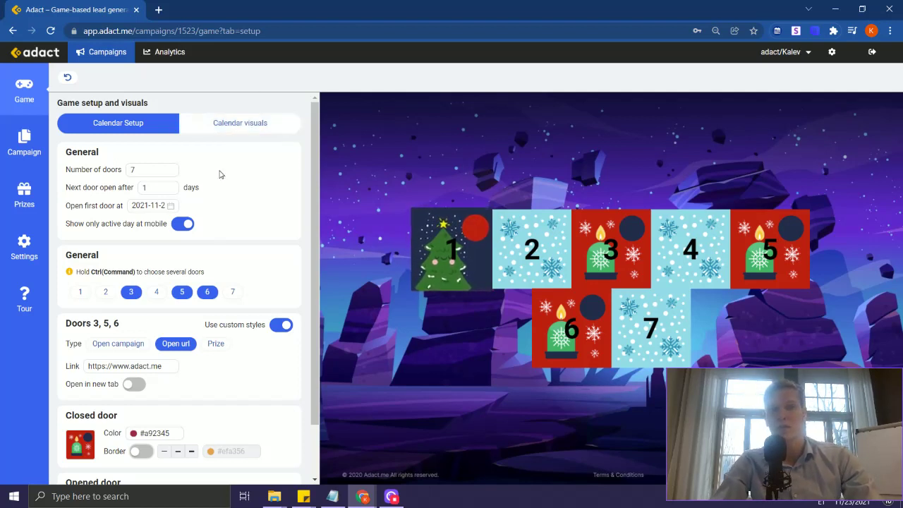
Step: Hide the door numbers on all doors in the calendar visuals
click(236, 126)
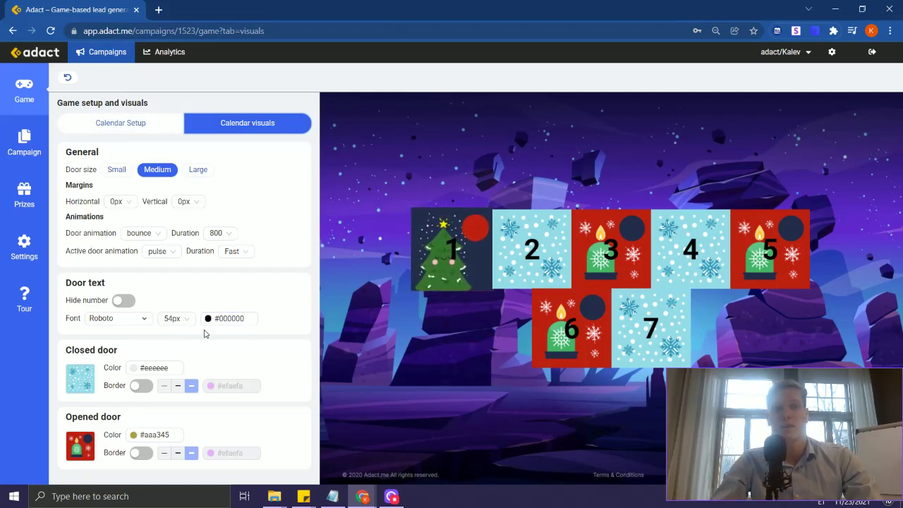
click(121, 301)
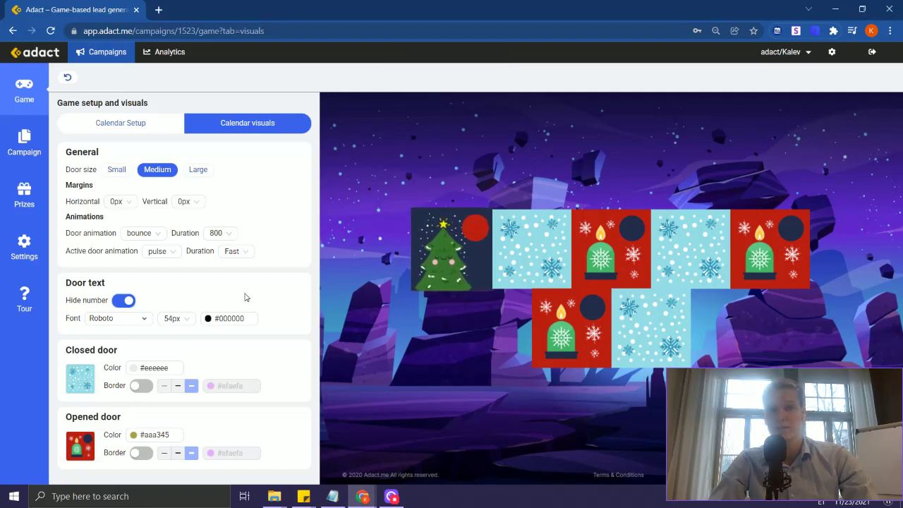
Step: In the calendar setup, make door 1 open a campaign and choose Trivia for Day#1 as its linked campaign
click(130, 133)
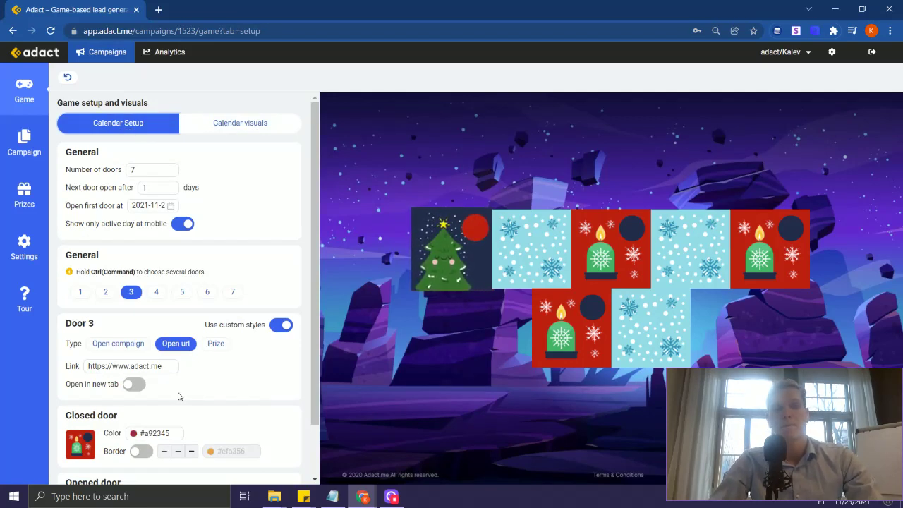
click(160, 366)
triple_click(160, 366)
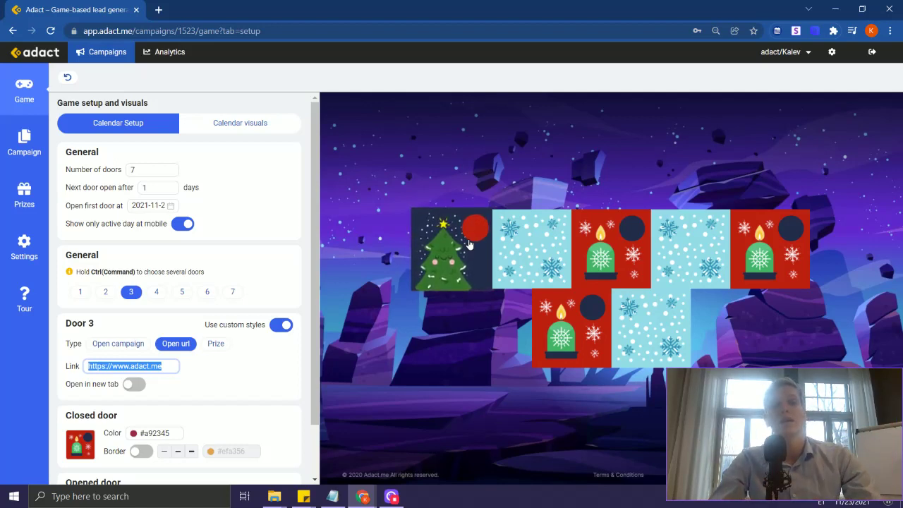
click(80, 291)
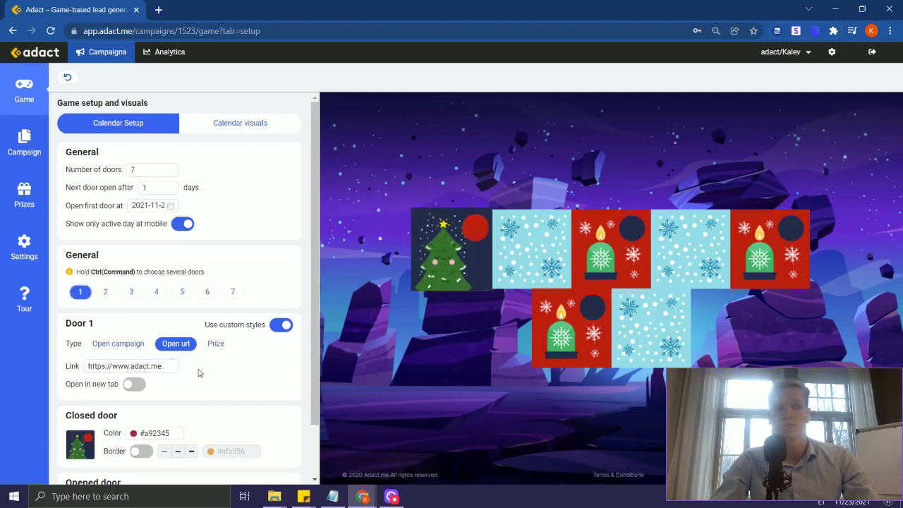
click(119, 343)
click(127, 366)
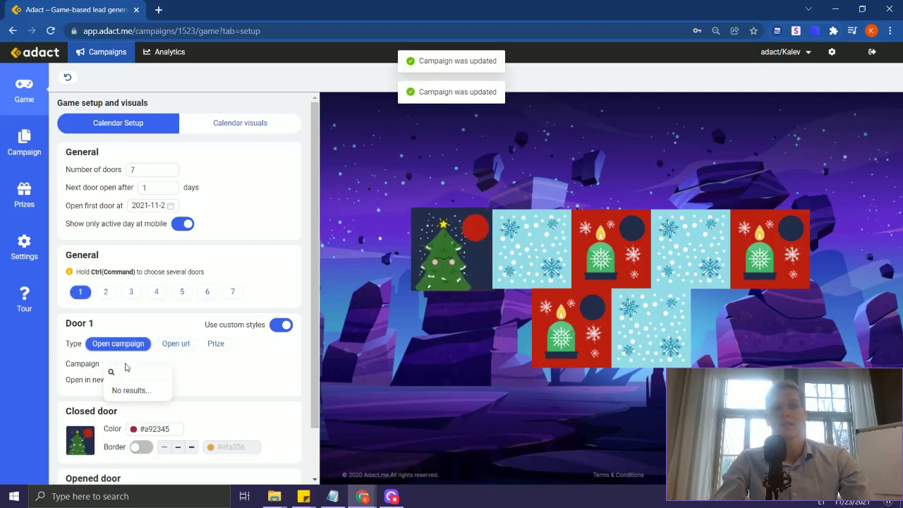
text(Tri)
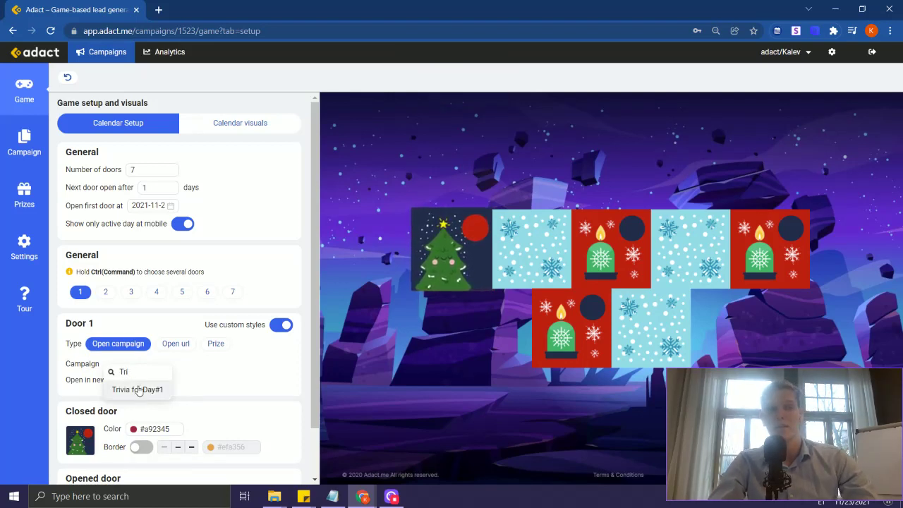
click(137, 389)
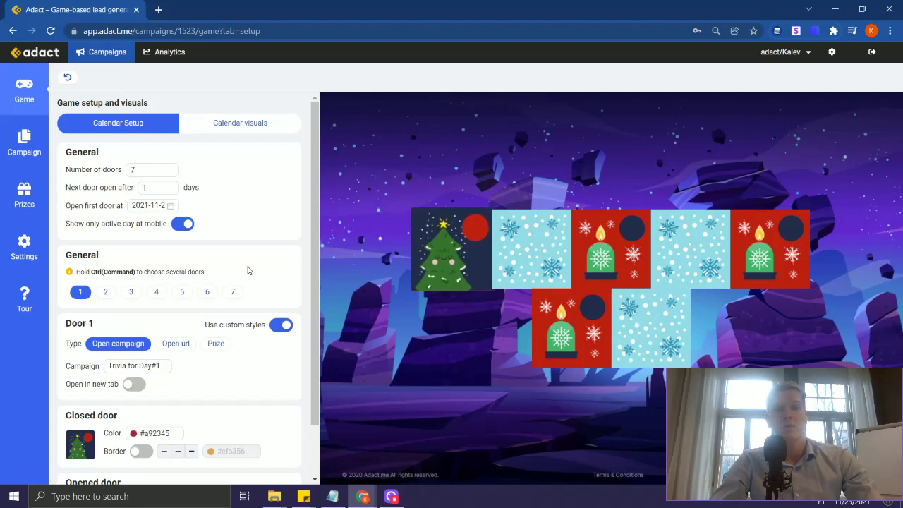
scroll(248, 270, down, 1)
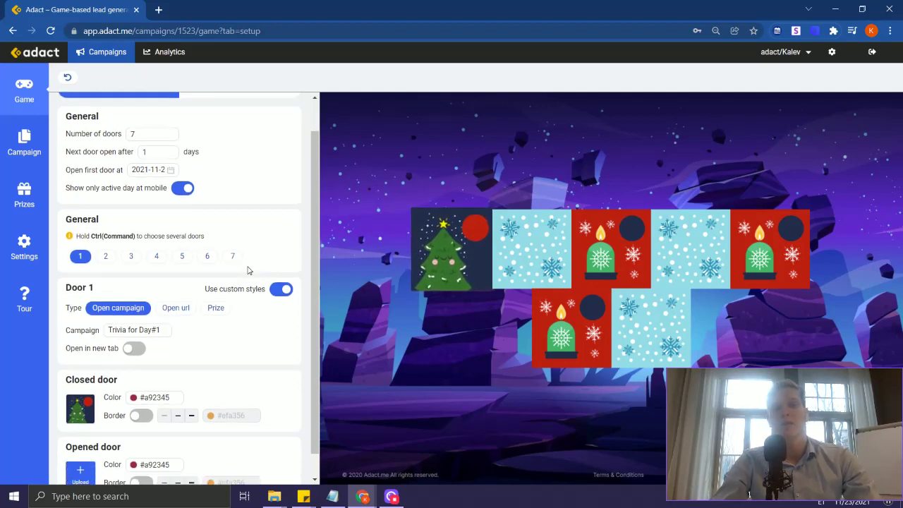
scroll(248, 271, up, 1)
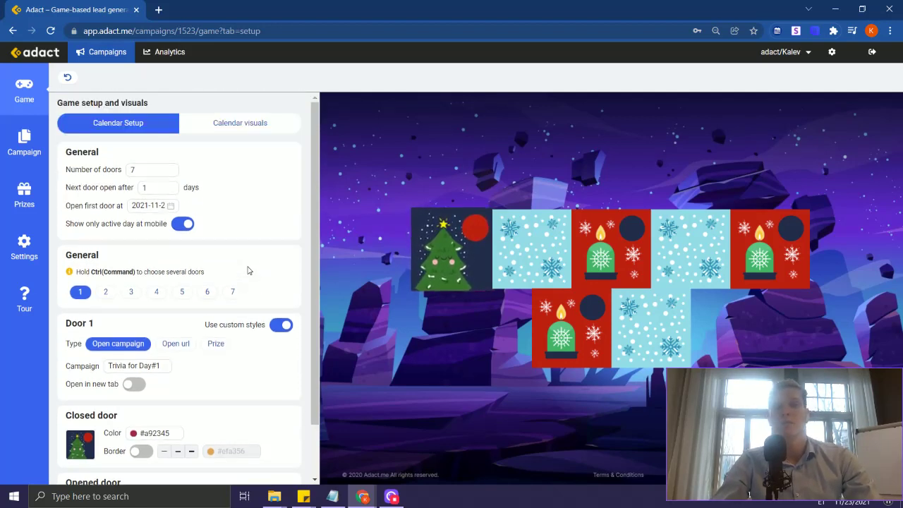
Step: Open the draft calendar from the campaign URL in the campaign settings and preview it as Day 1
click(7, 251)
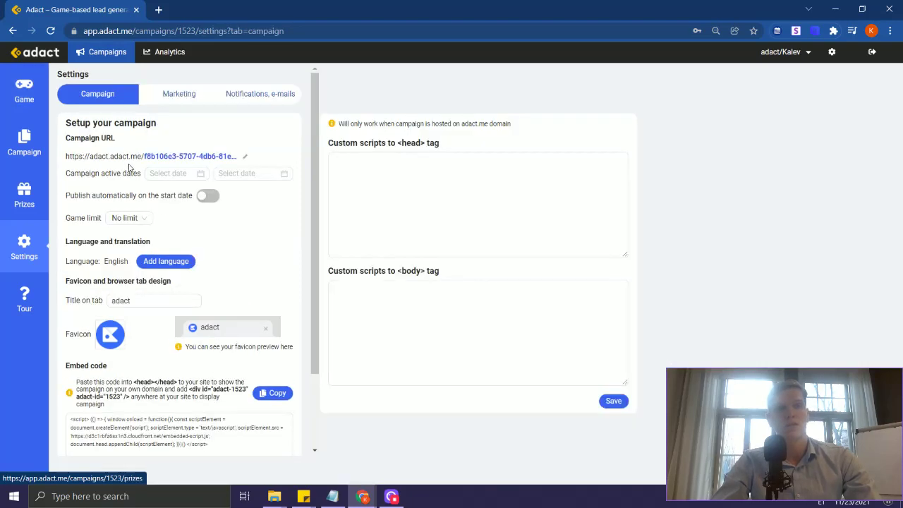
click(137, 158)
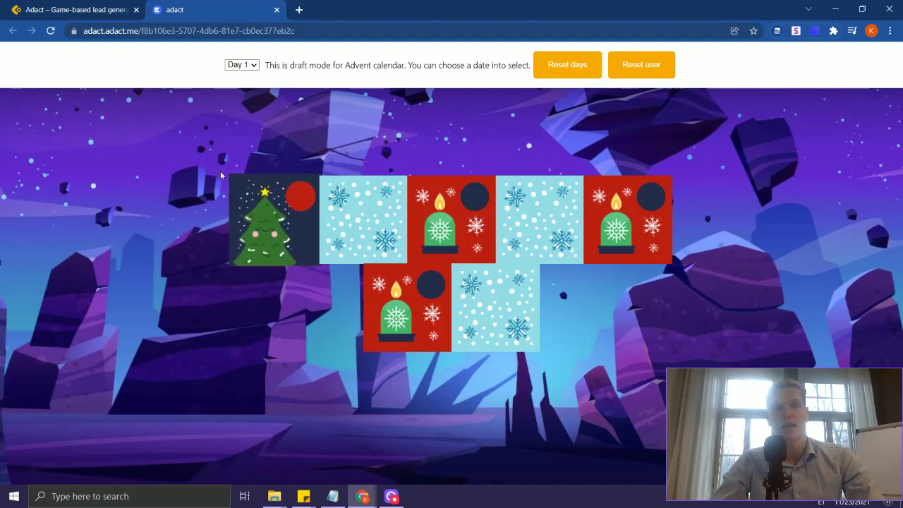
click(240, 65)
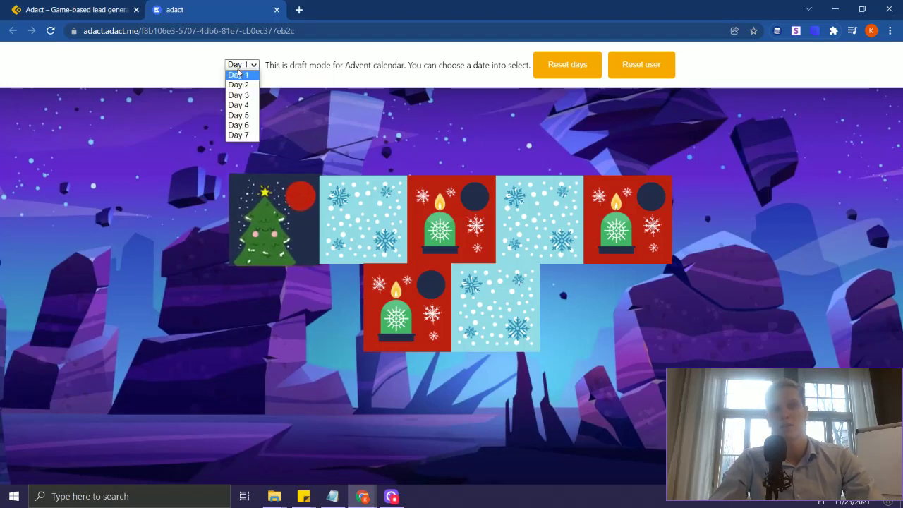
click(238, 75)
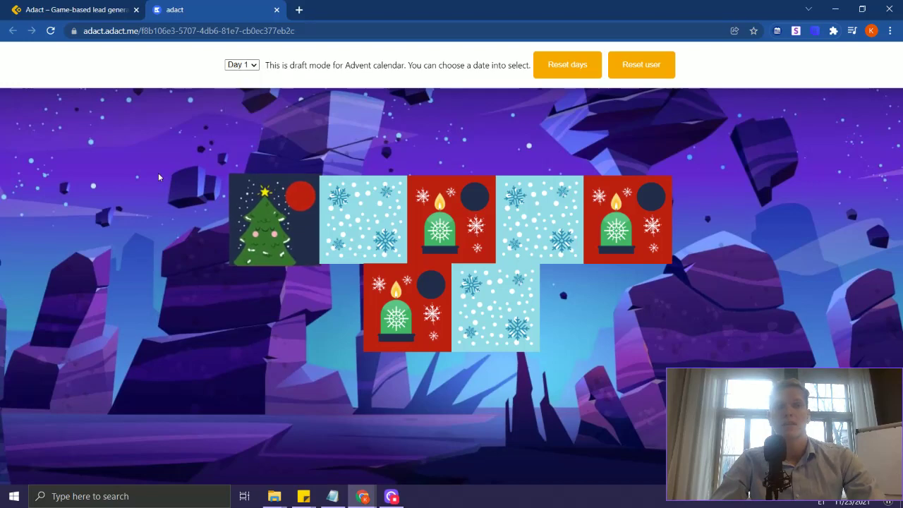
Step: Open the Christmas tree door and submit the registration form with an e-mail address and "test" as the full name
click(270, 234)
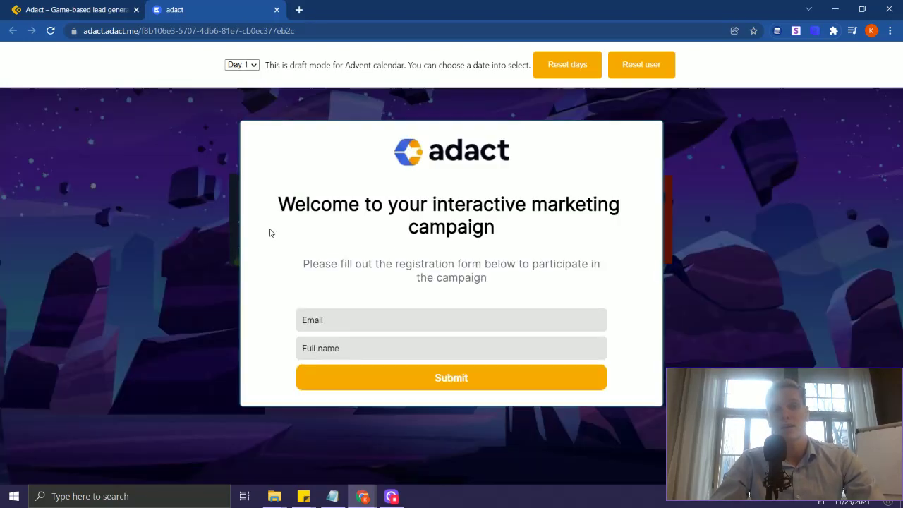
click(367, 312)
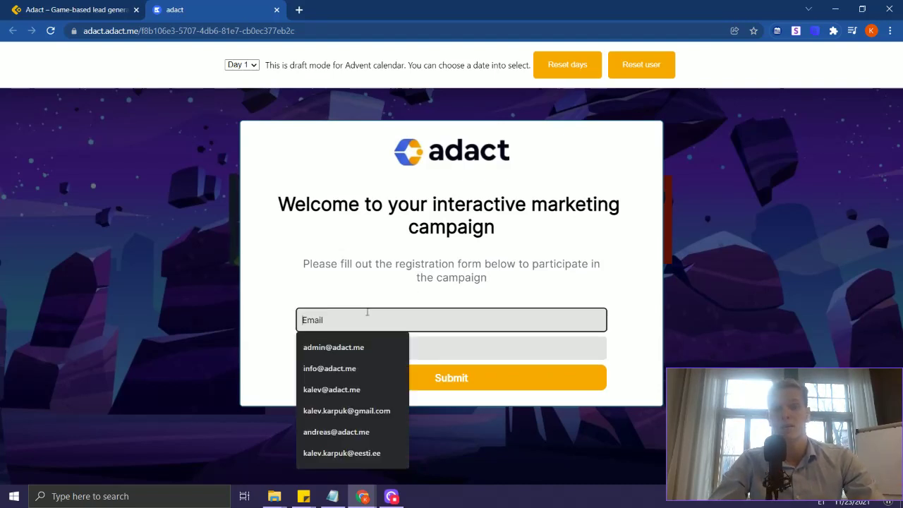
click(335, 371)
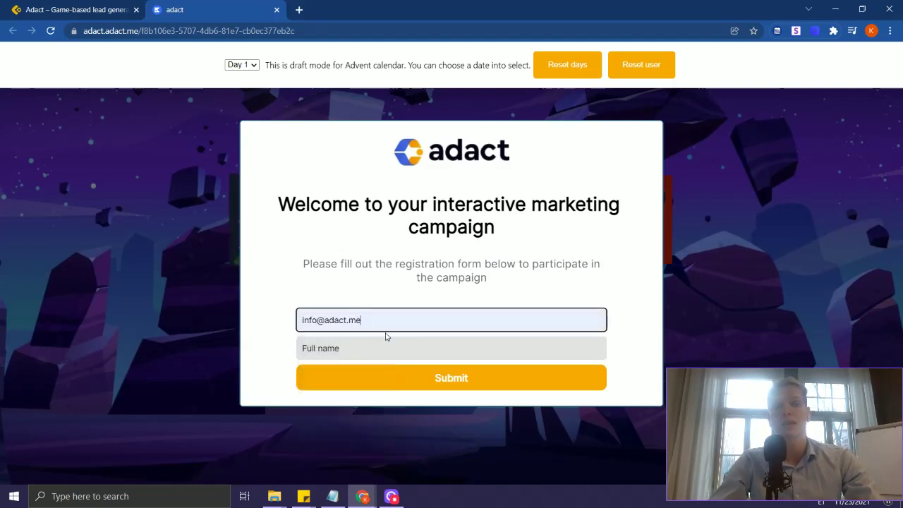
click(366, 351)
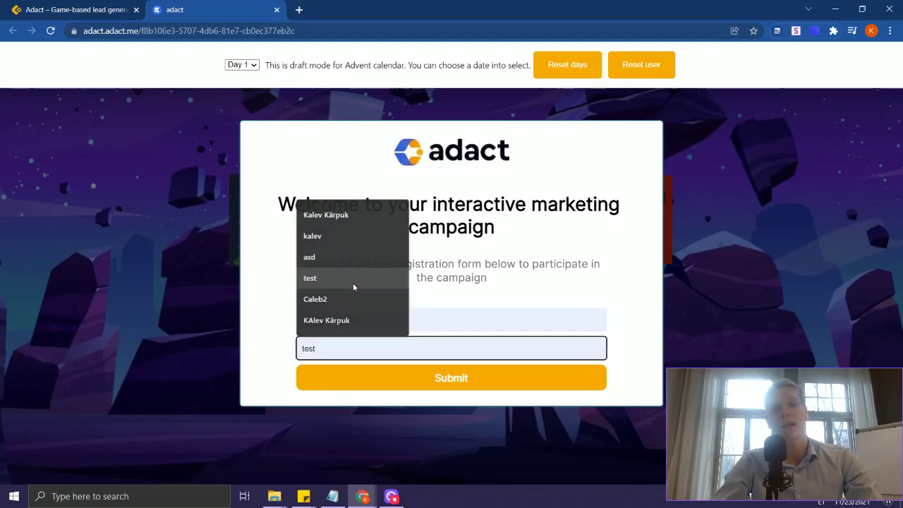
click(352, 282)
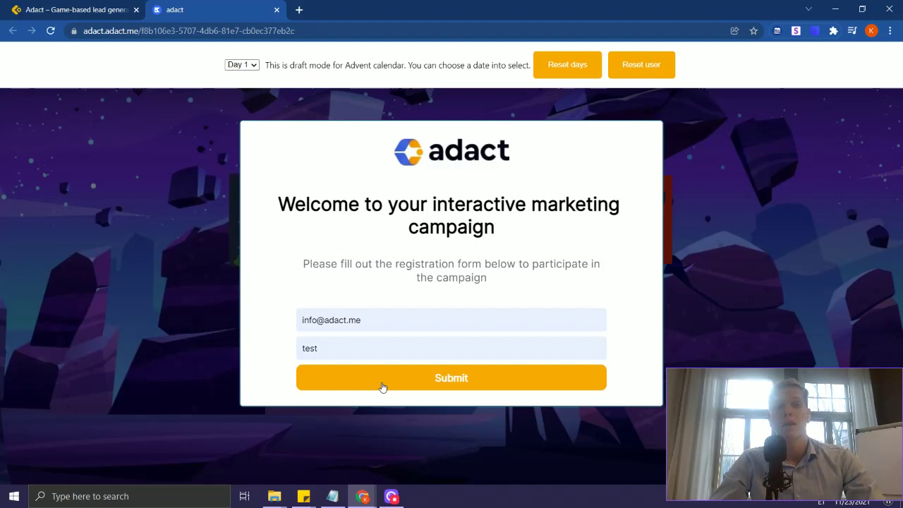
click(382, 385)
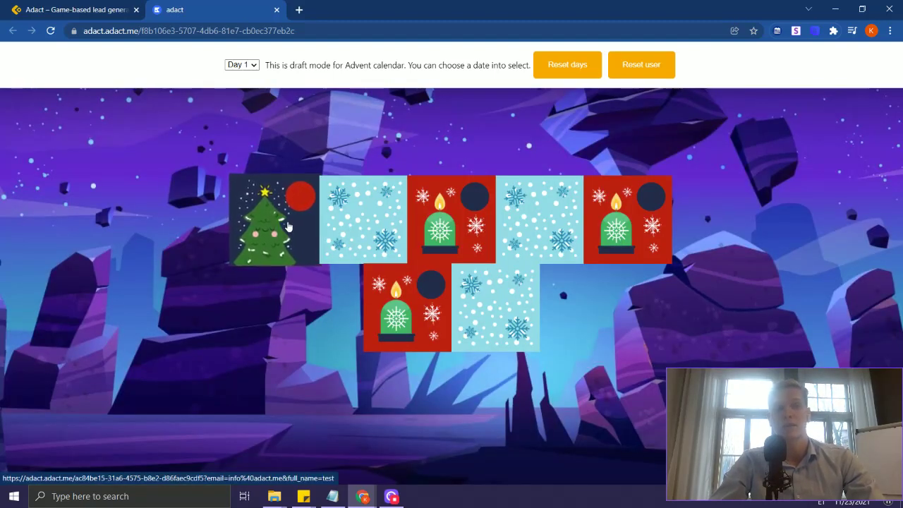
Step: Open the Christmas tree door again and submit the linked trivia campaign's prefilled registration form to start its questions
click(288, 225)
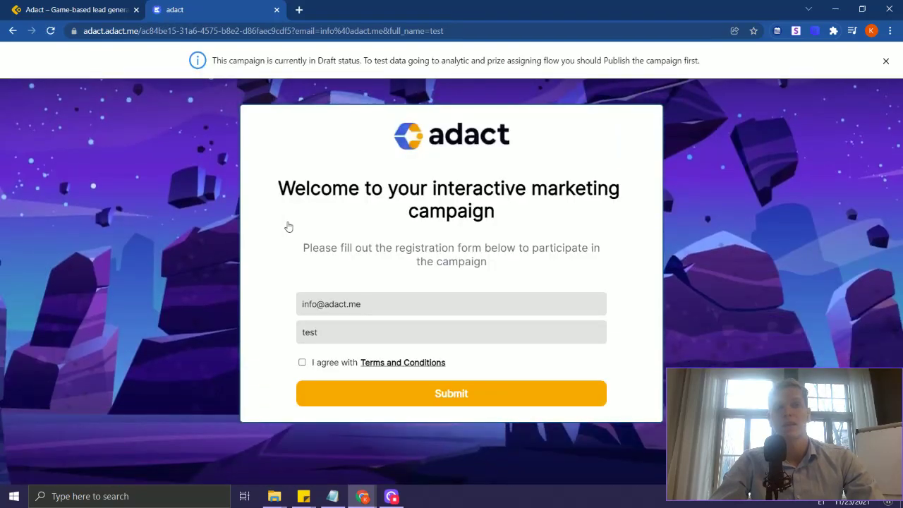
click(344, 393)
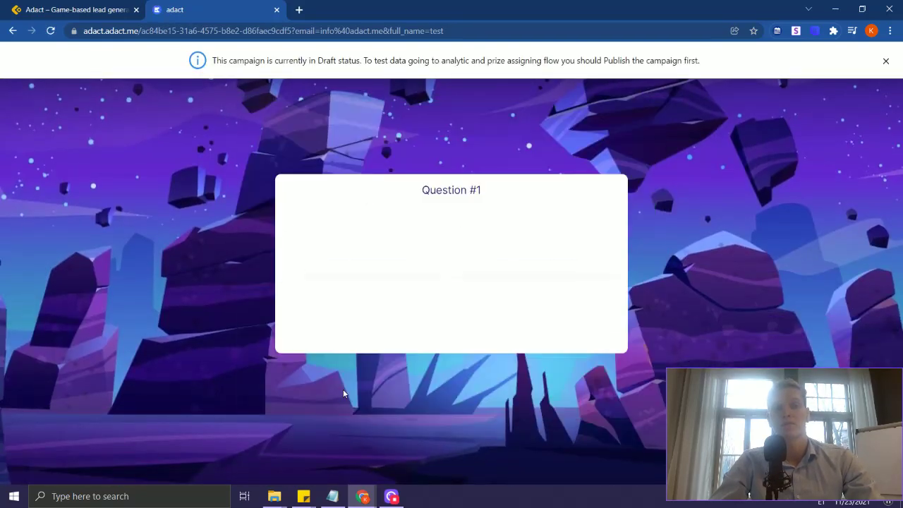
click(91, 10)
click(226, 10)
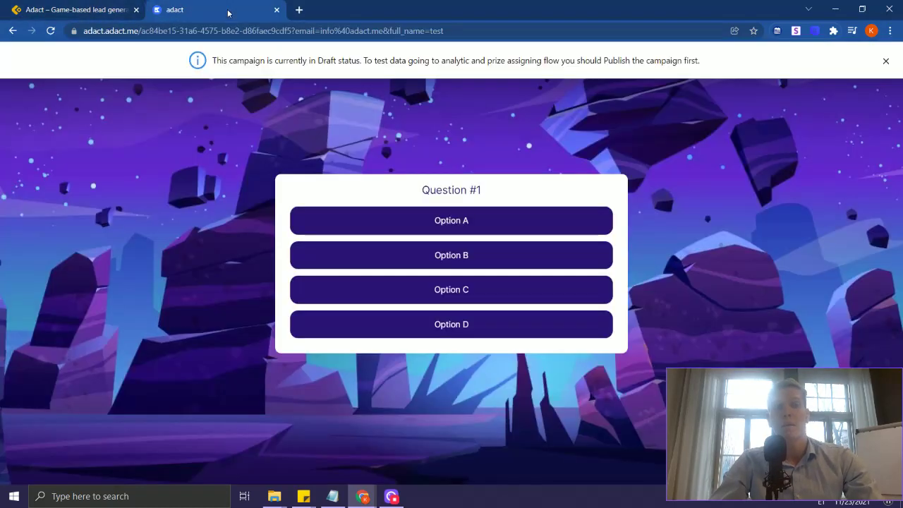
Step: Go back to the draft calendar and preview it on Day 3, Day 6 and Day 7, then reselect Day 1
click(12, 31)
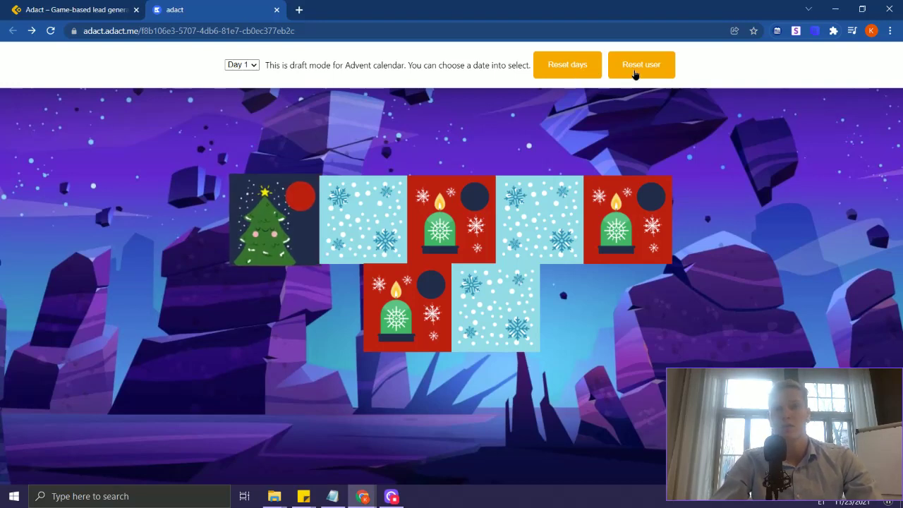
click(241, 66)
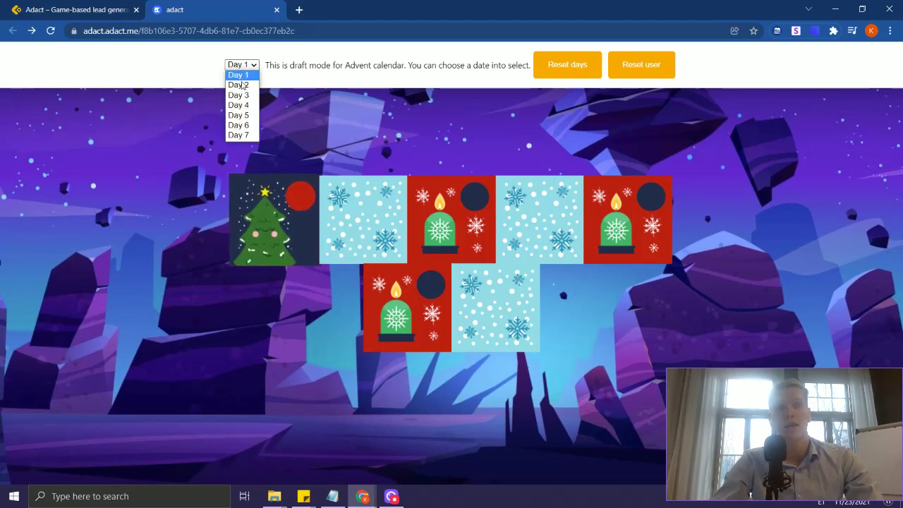
click(240, 96)
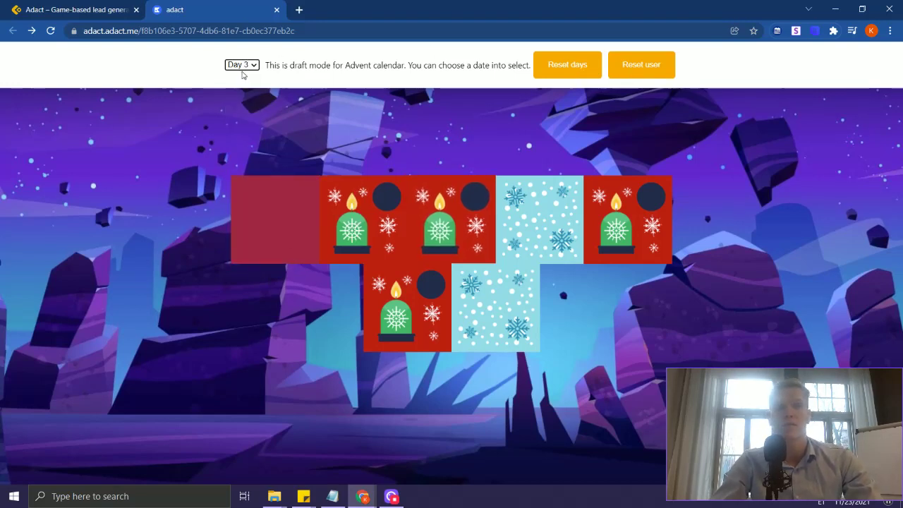
click(241, 65)
click(240, 125)
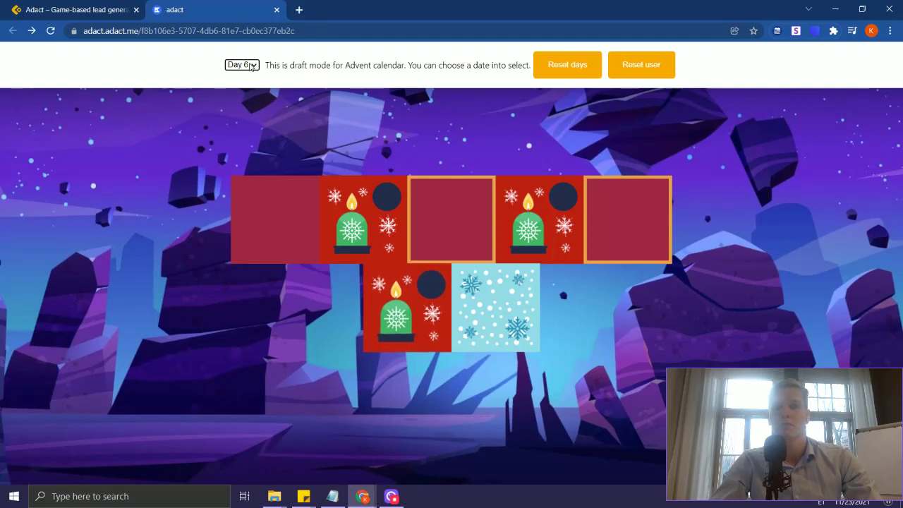
click(250, 65)
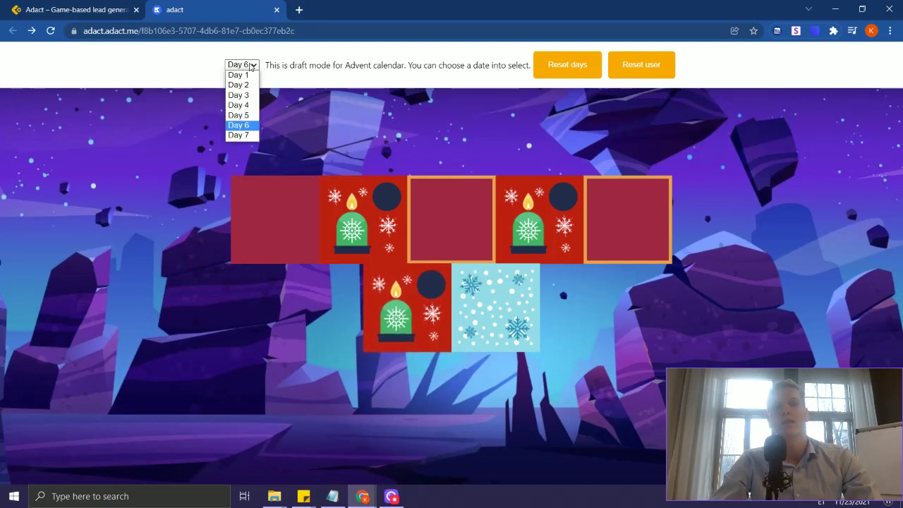
click(237, 135)
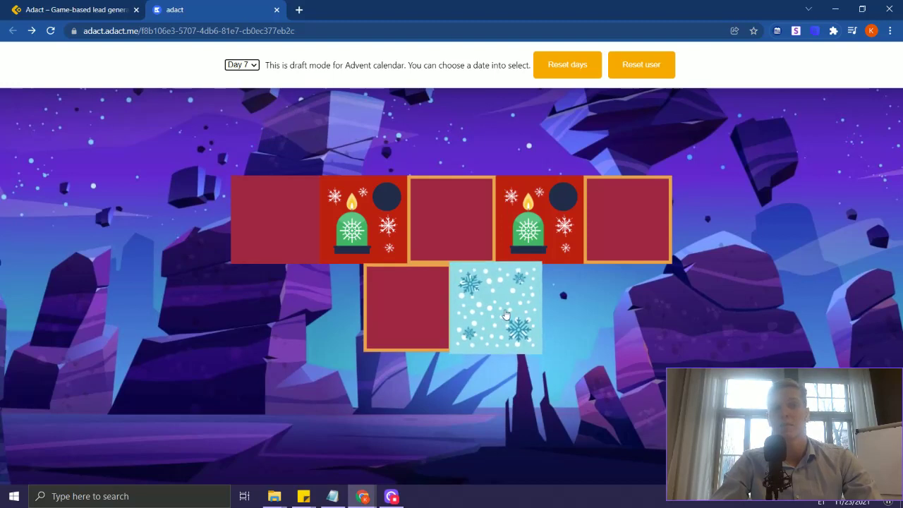
click(242, 65)
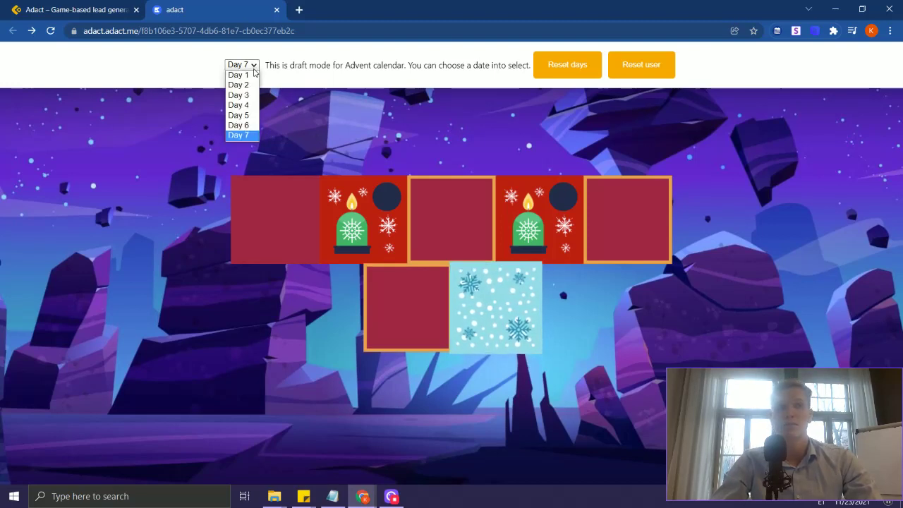
click(250, 81)
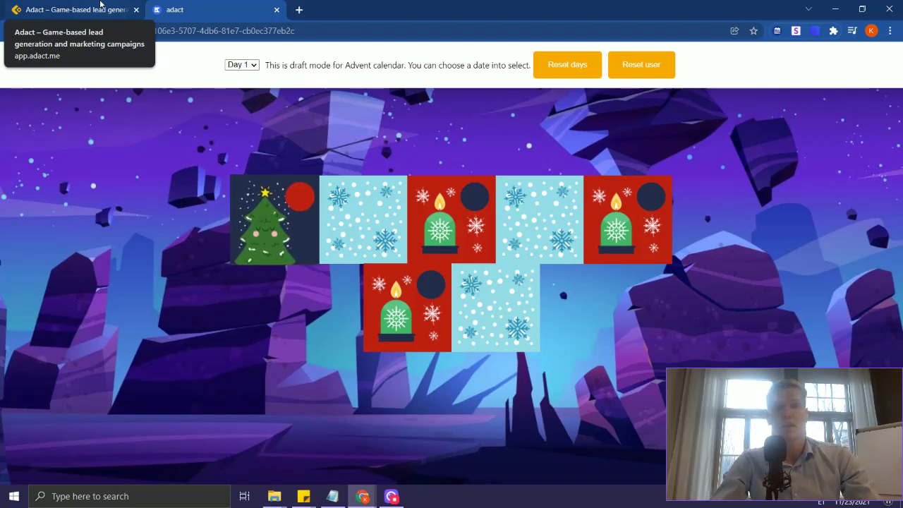
Step: Return to the campaign editor and open the calendar's game setup
click(100, 4)
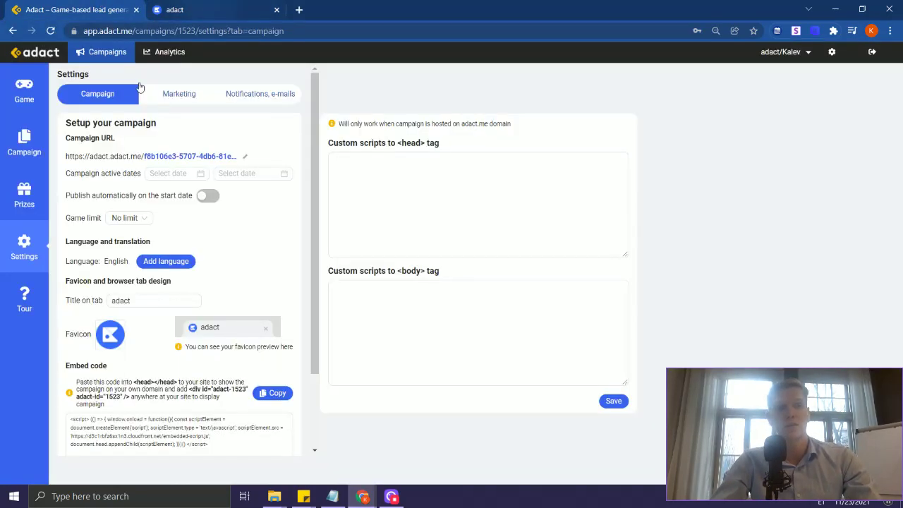
click(22, 99)
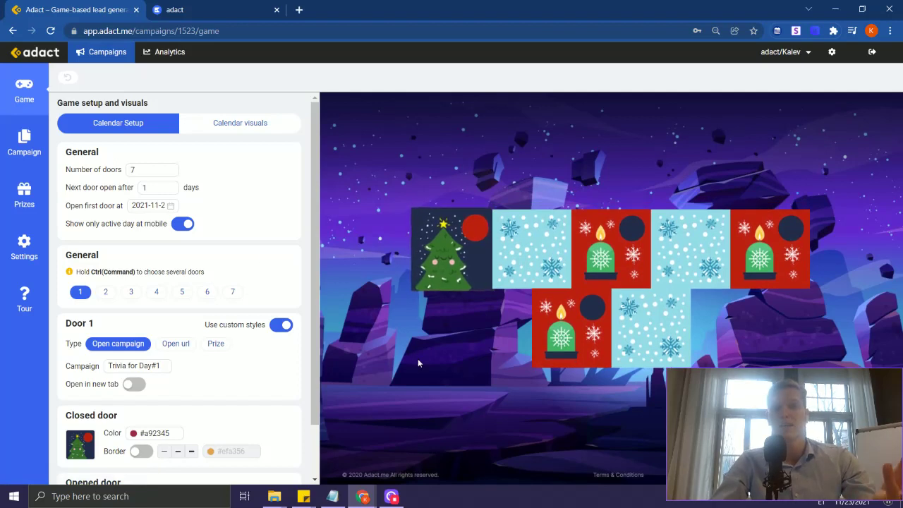